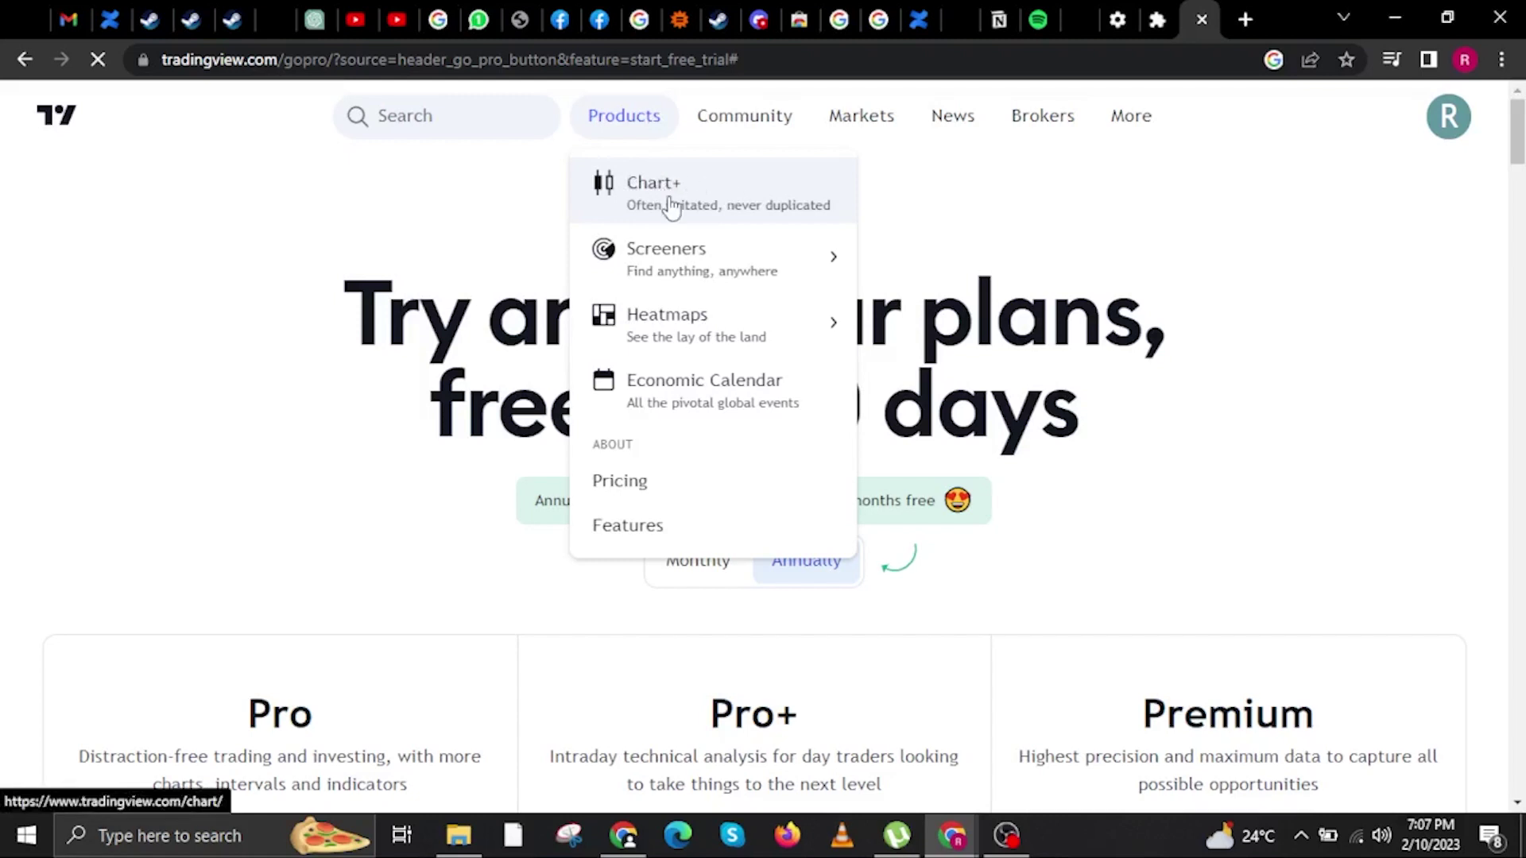
Step: Open Chart+ from the Products menu to load the AAPL daily chart
left_click(671, 207)
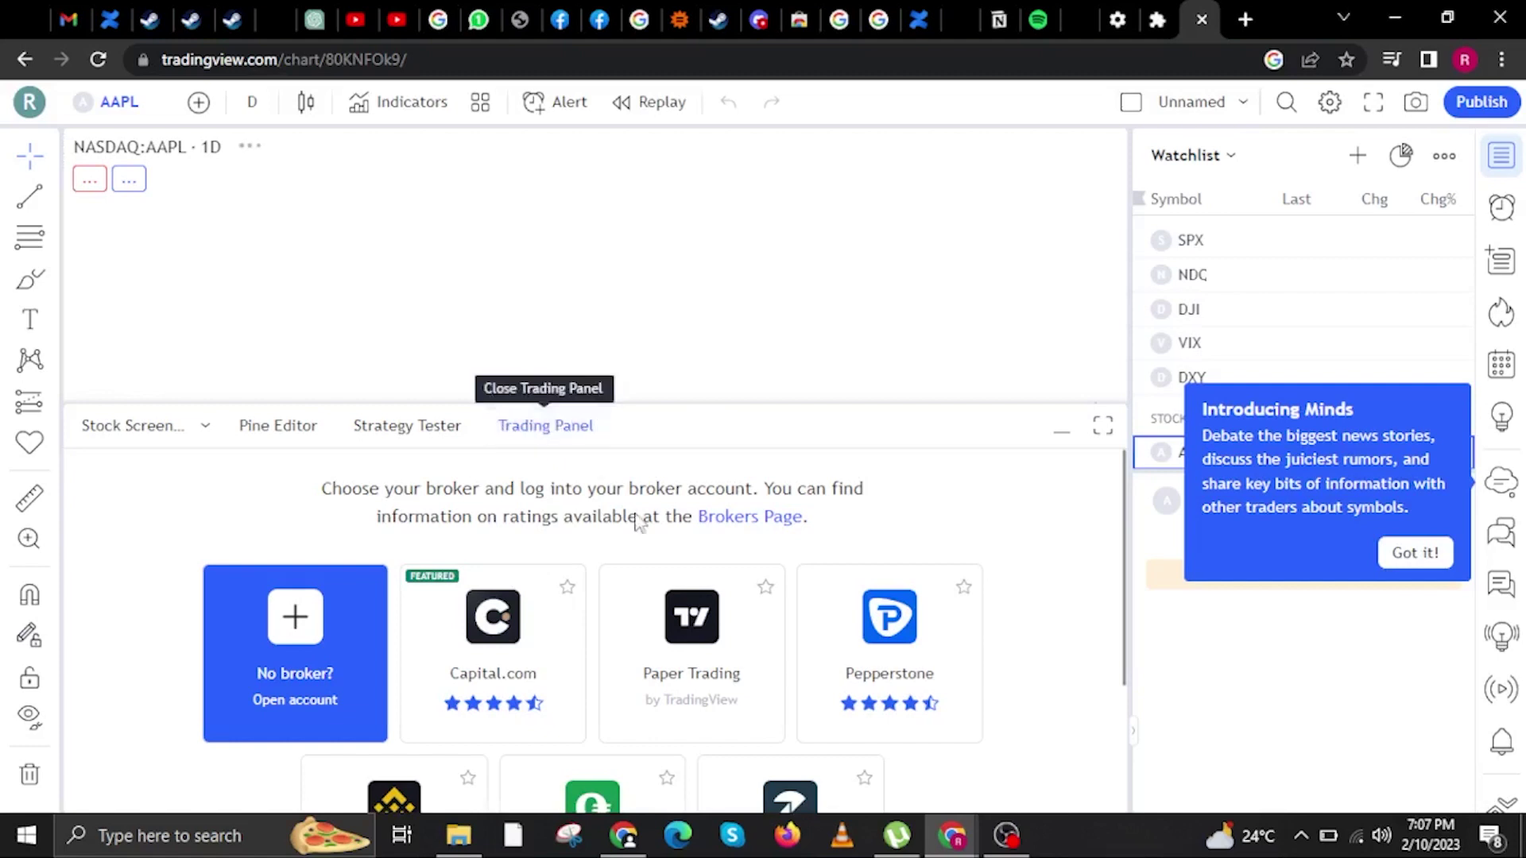
mouse_move(692, 653)
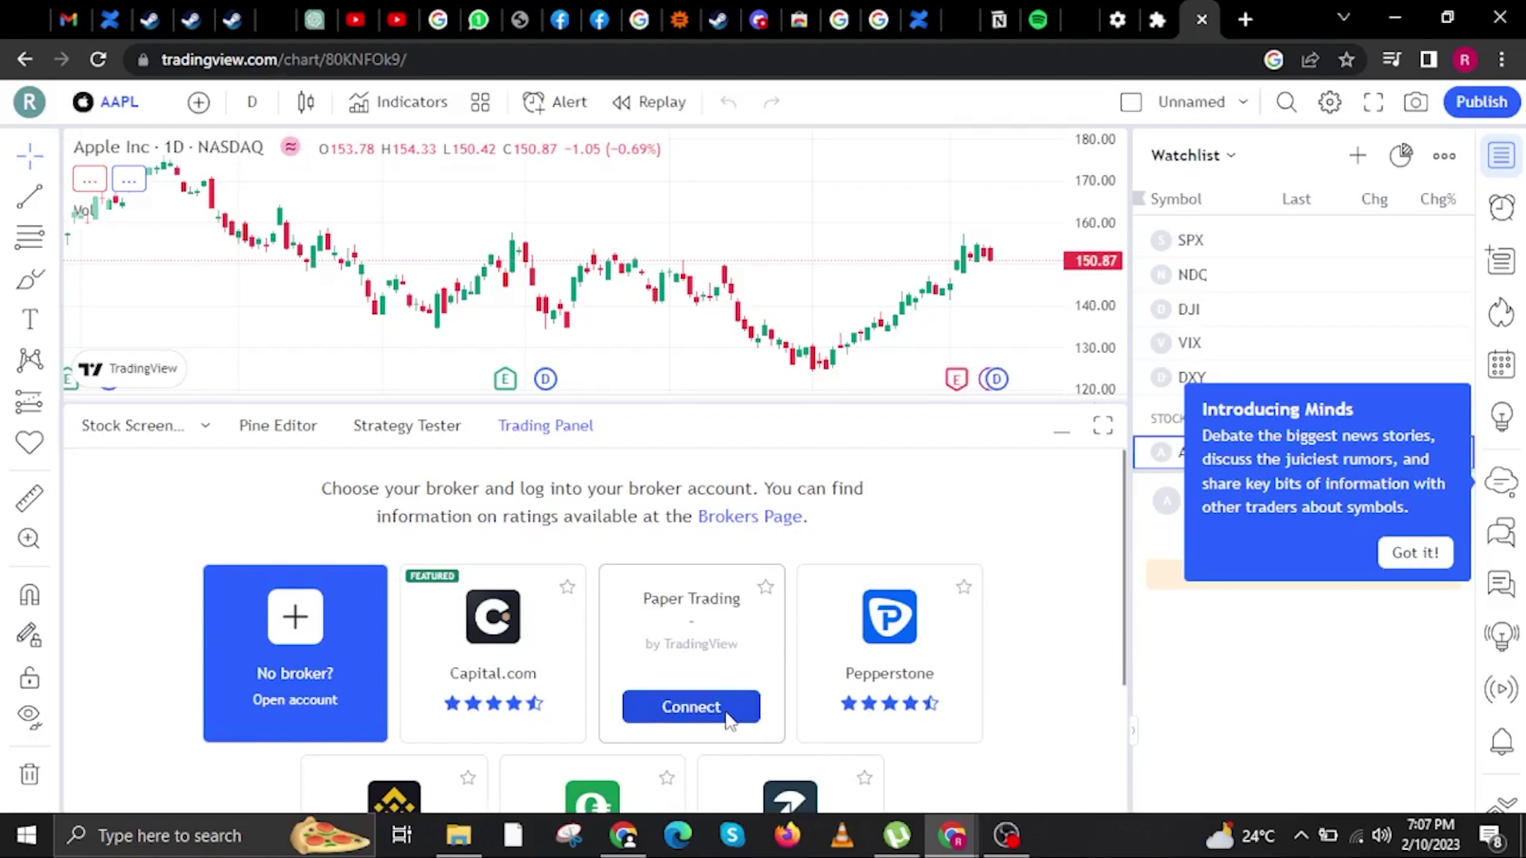
Step: Start connecting the Paper Trading broker from its card in the Trading Panel
left_click(692, 708)
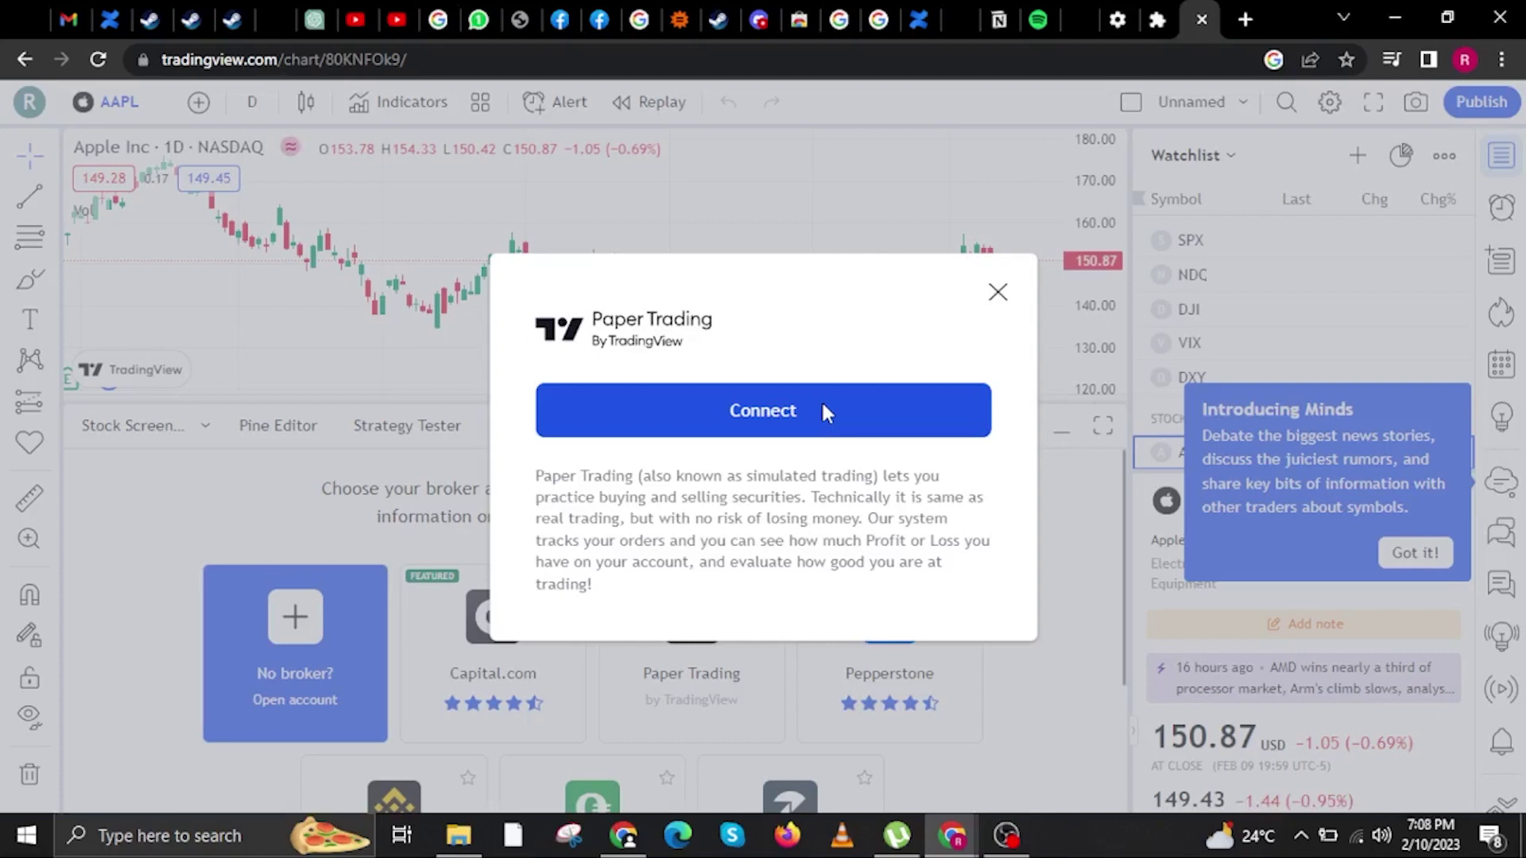
Step: Confirm the Paper Trading connection so the account shows a 100,000 USD balance
left_click(823, 412)
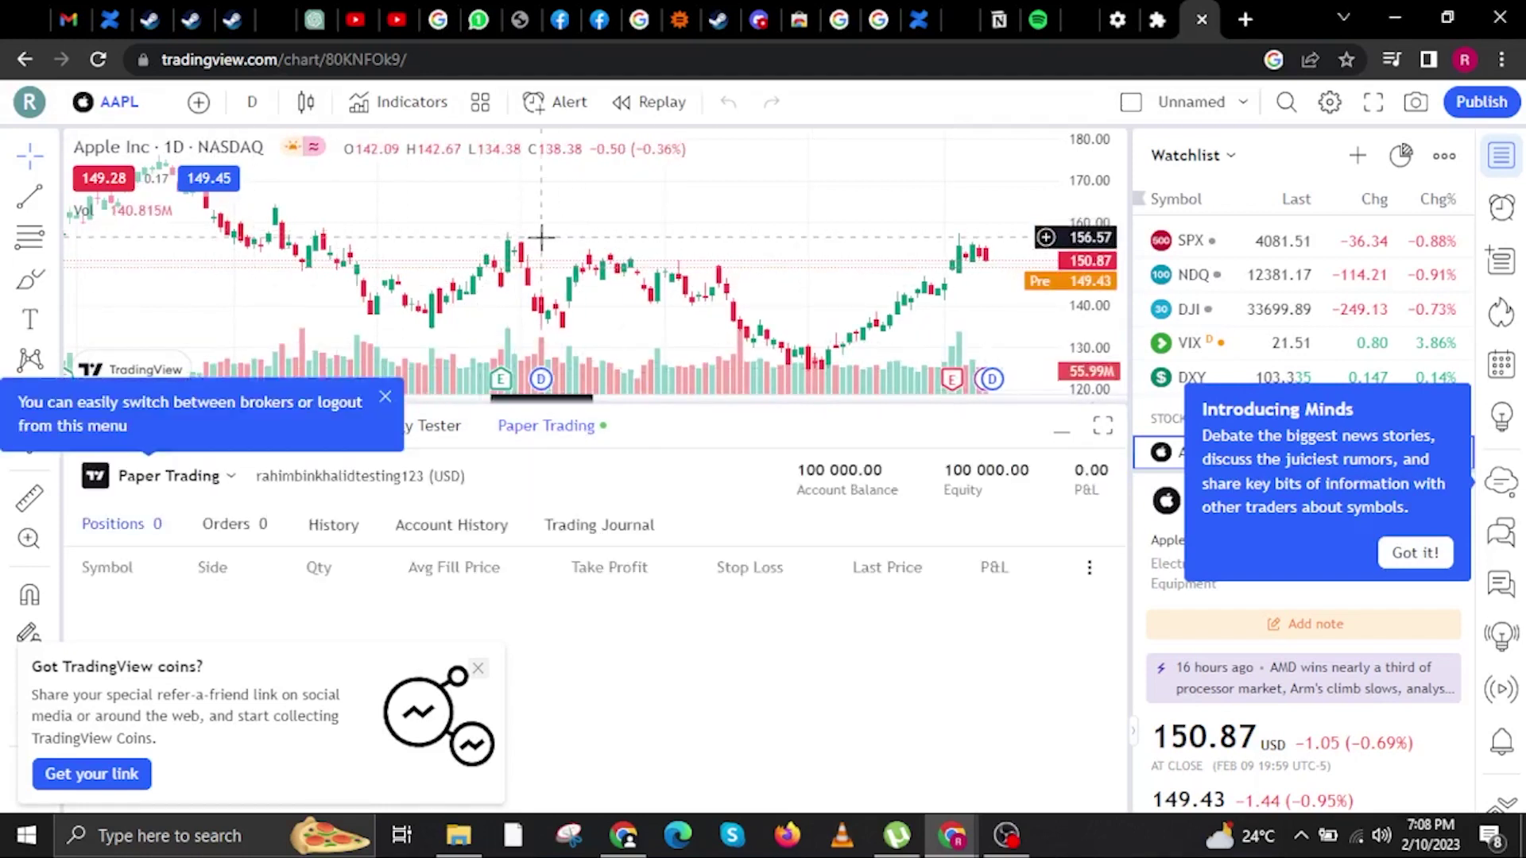
Step: Check the Orders, History and Account History tabs, then close the 'Got TradingView coins?' popup
left_click(221, 532)
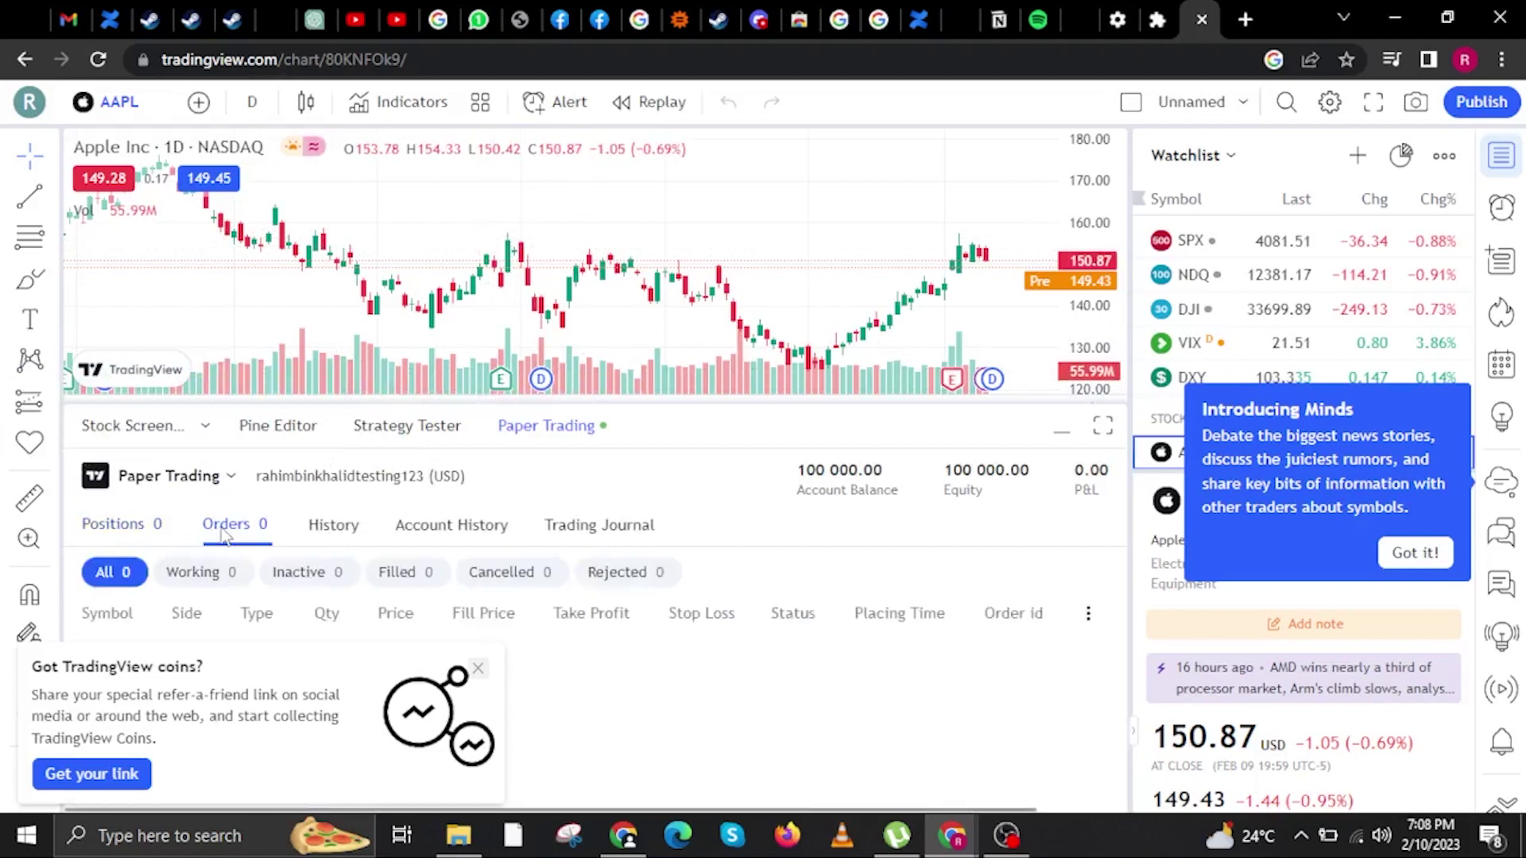
left_click(329, 531)
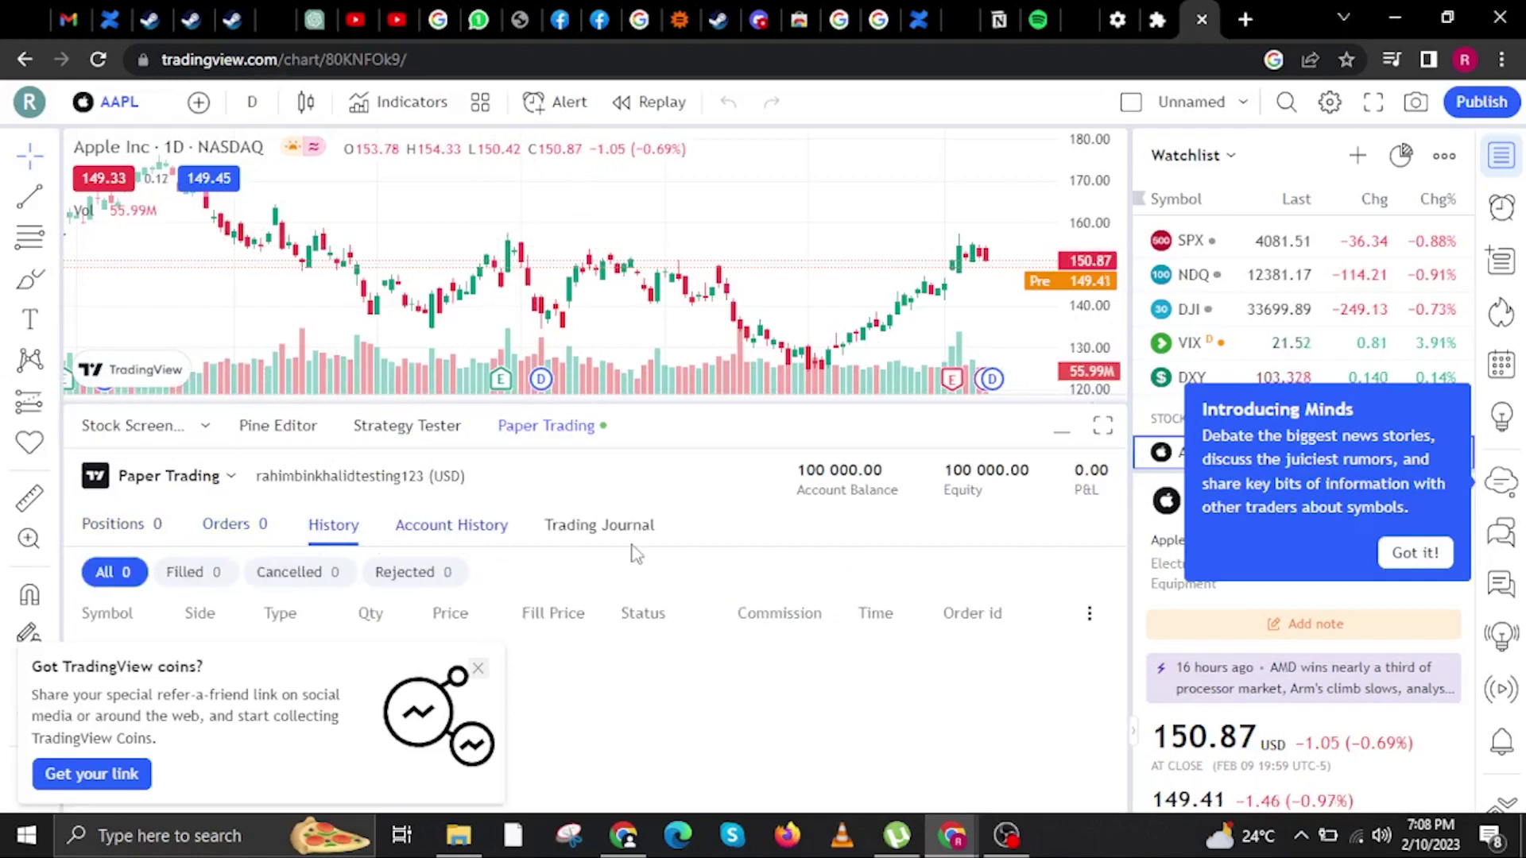
left_click(592, 534)
left_click(460, 527)
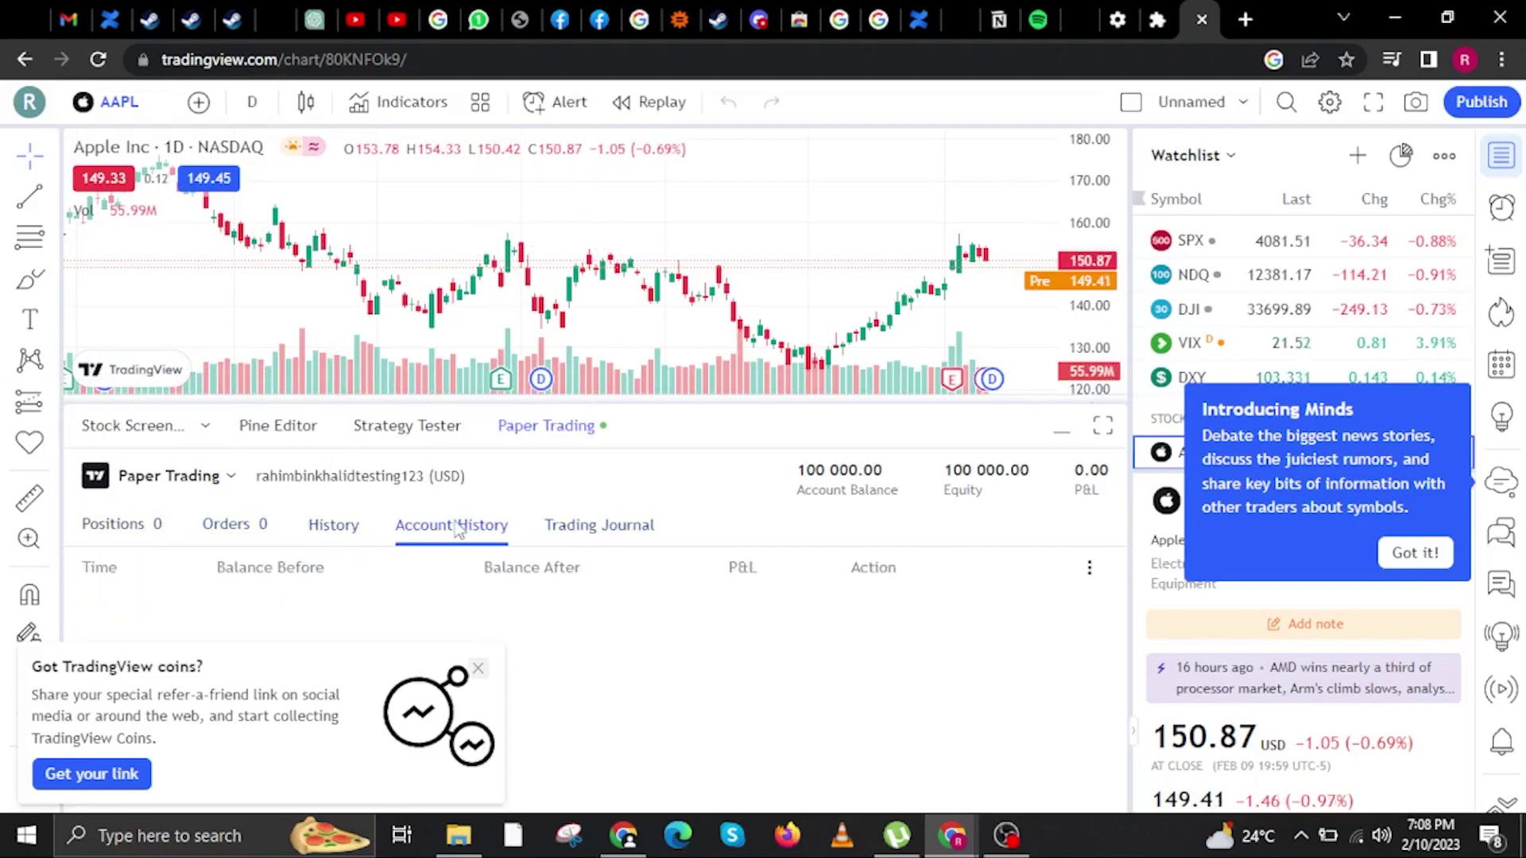
left_click(477, 669)
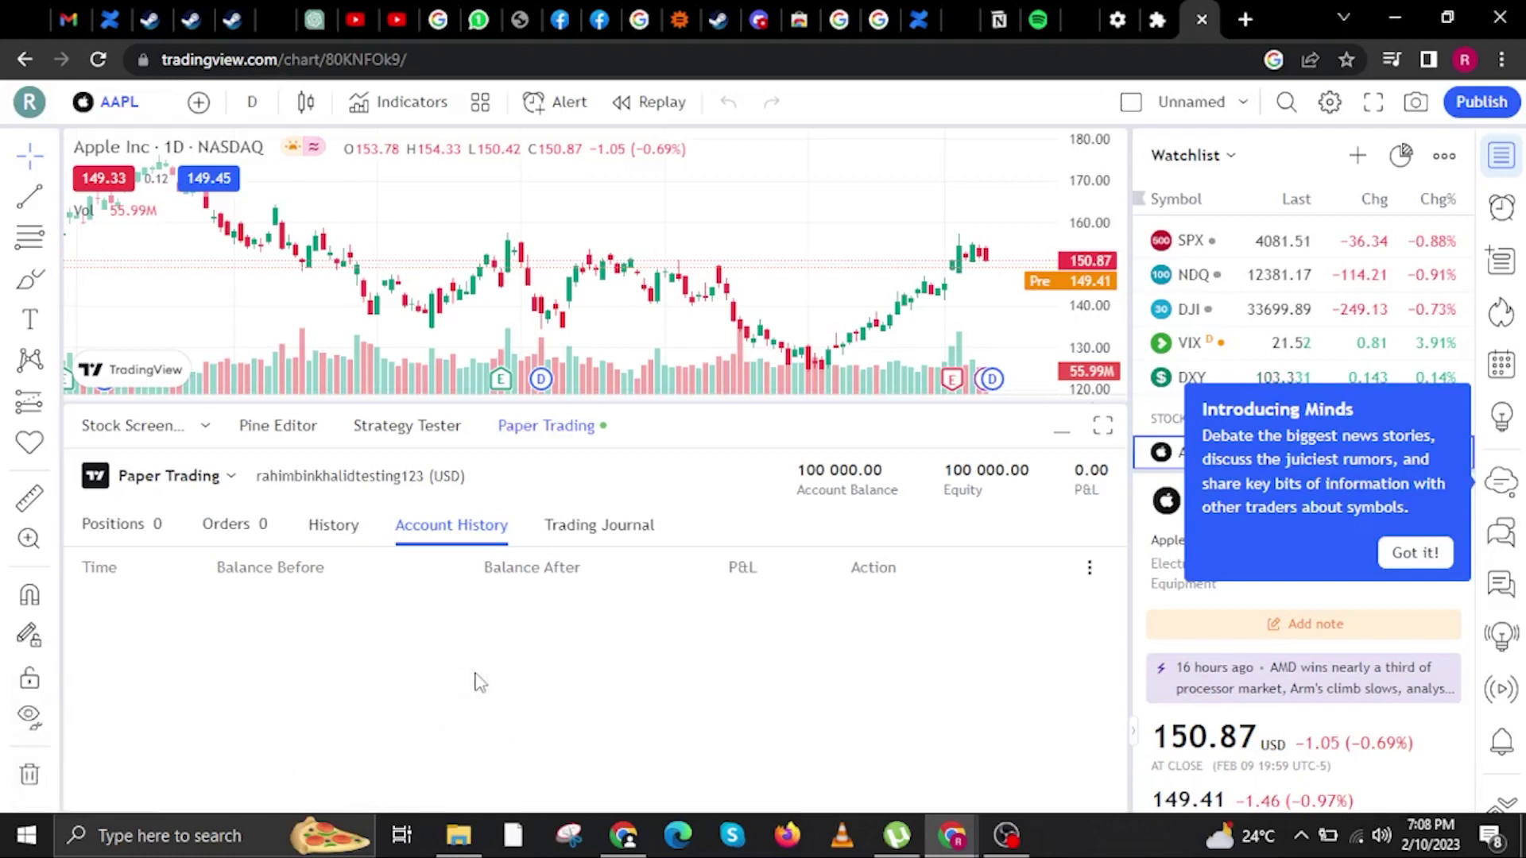